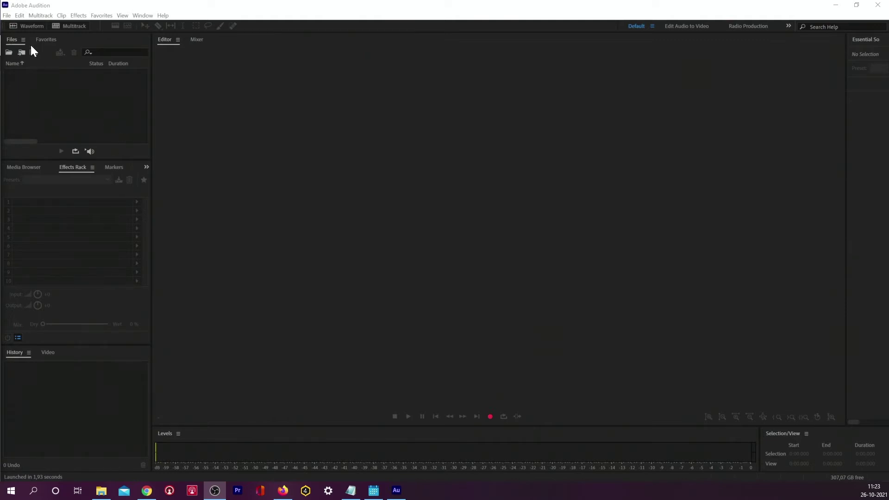
Step: Start a new multitrack session named "nieuwe naam 2" and choose the video projects folder on drive D as its location
click(11, 13)
mouse_move(20, 17)
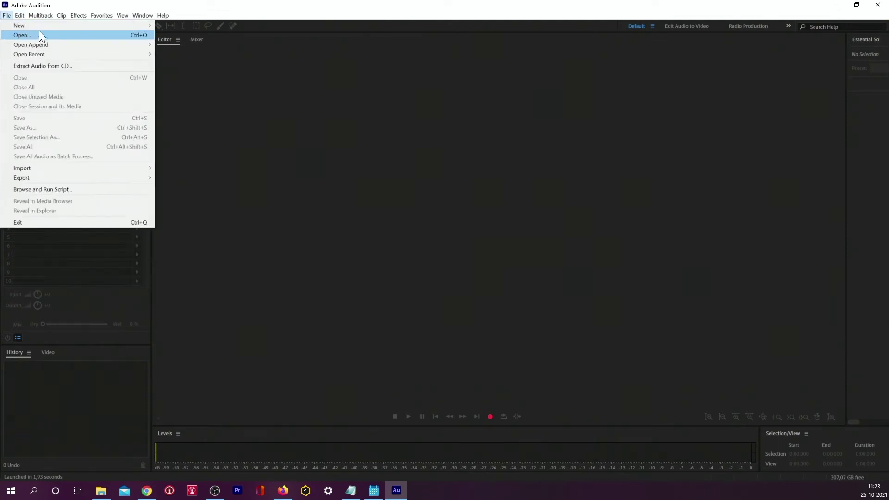
mouse_move(41, 26)
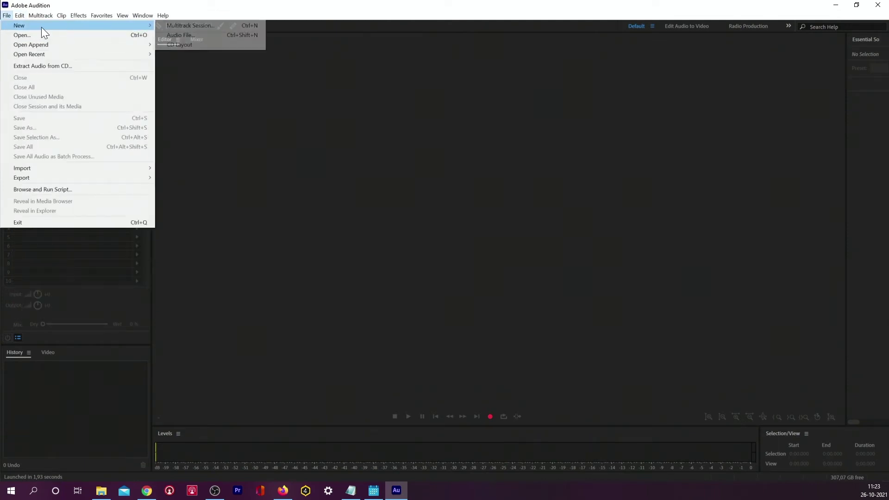
click(208, 26)
text(nieuwe naam 2)
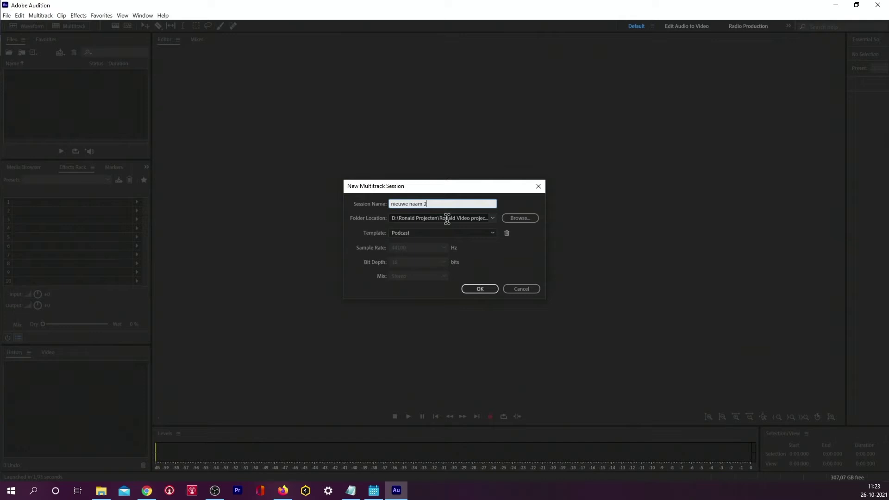
click(520, 219)
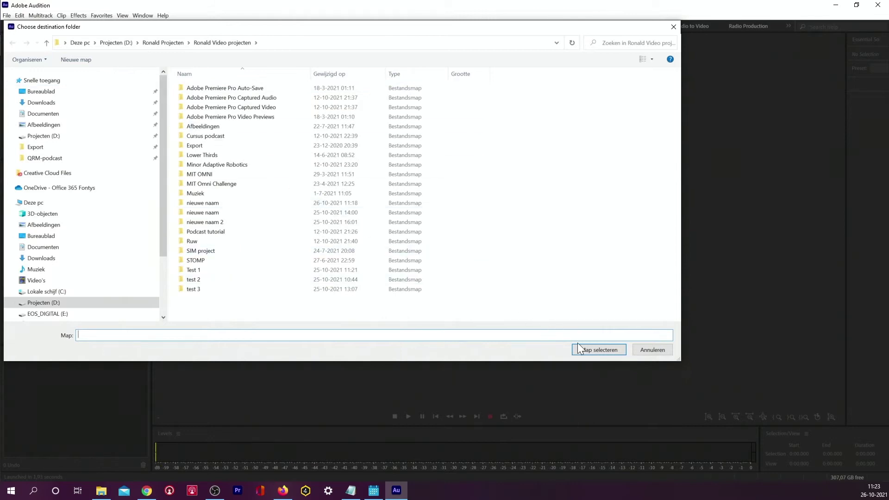
click(593, 349)
Step: Set the session template to Podcast and create the session
click(414, 233)
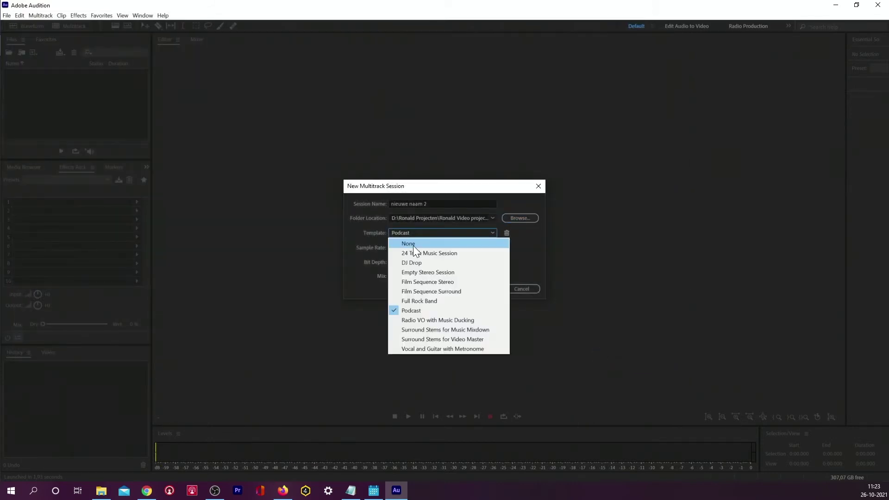
click(463, 242)
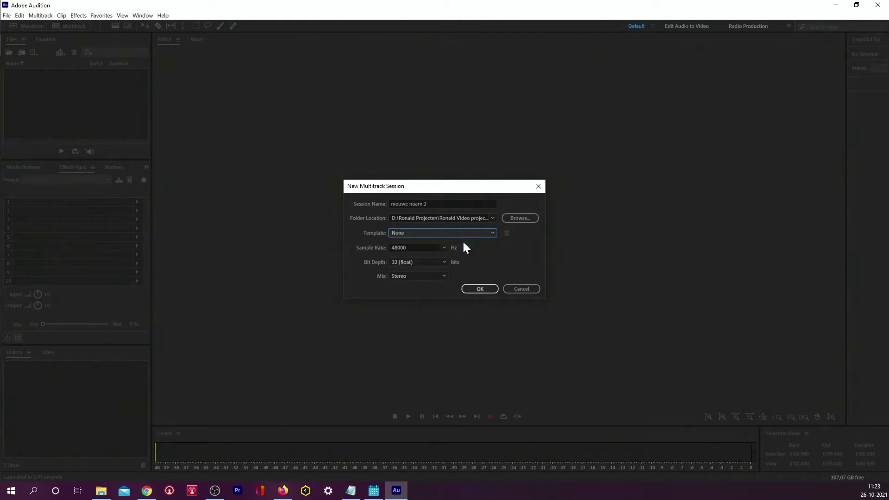
click(414, 234)
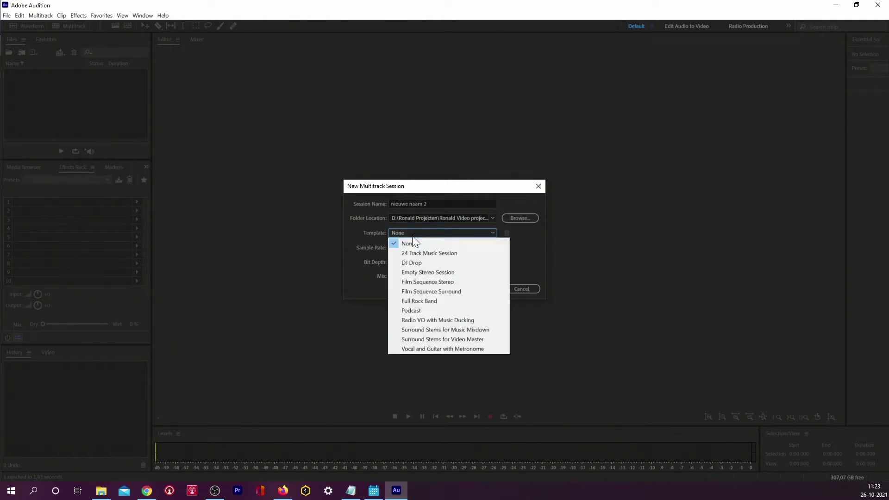
click(425, 311)
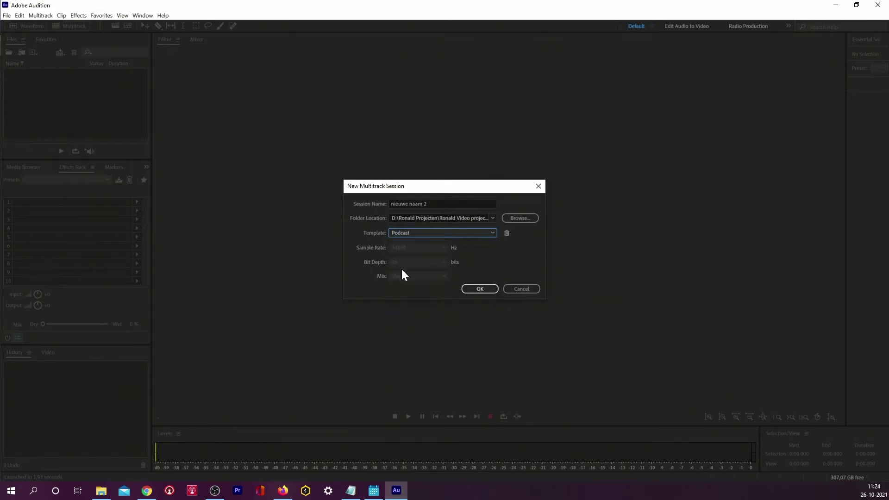
click(479, 289)
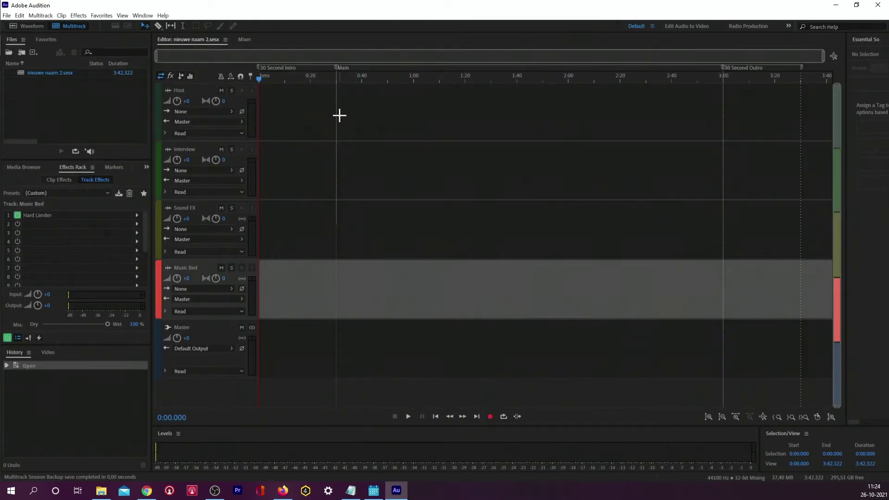
Step: Examine the Host, Interview, Sound FX and Music Bed tracks of the podcast template and their preset track effects
click(339, 116)
click(345, 168)
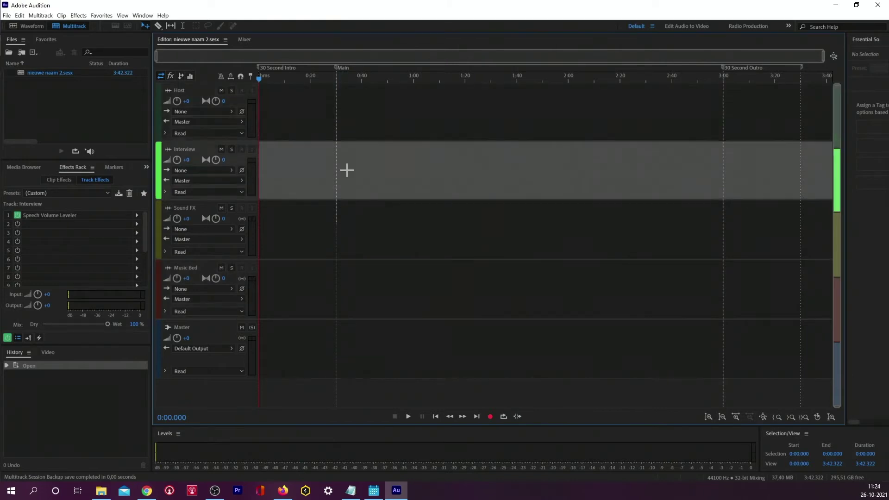
click(346, 227)
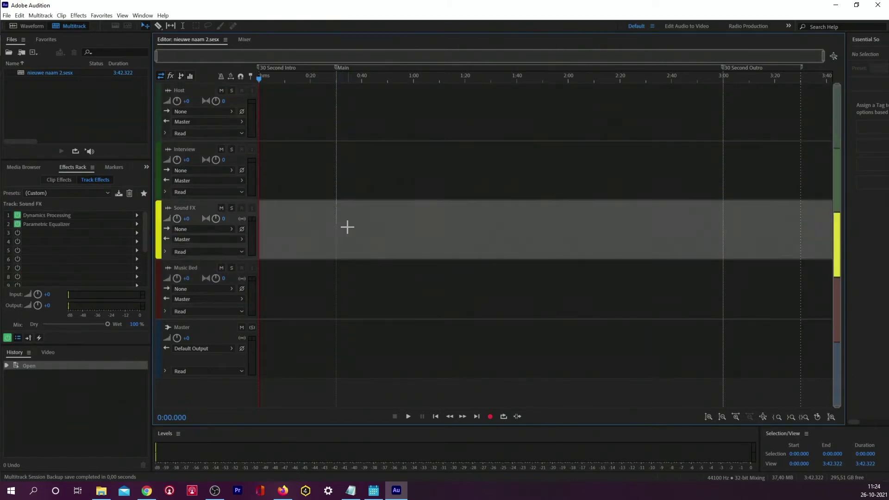
click(349, 282)
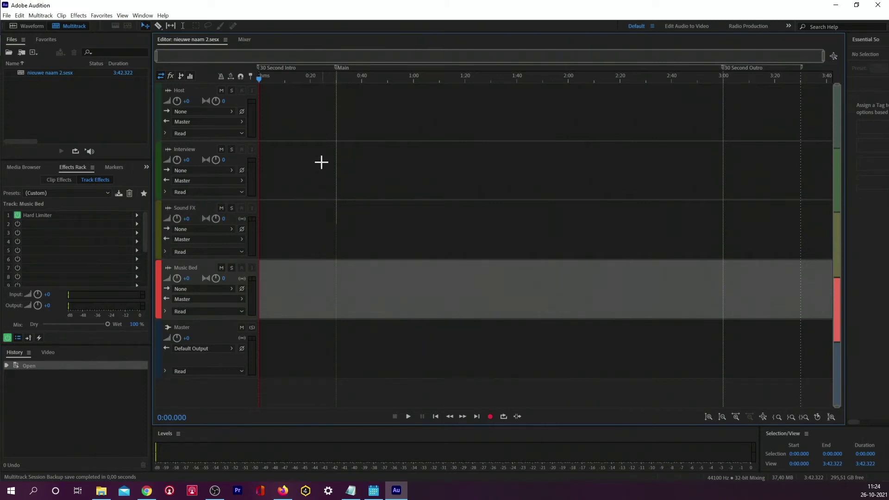
click(304, 104)
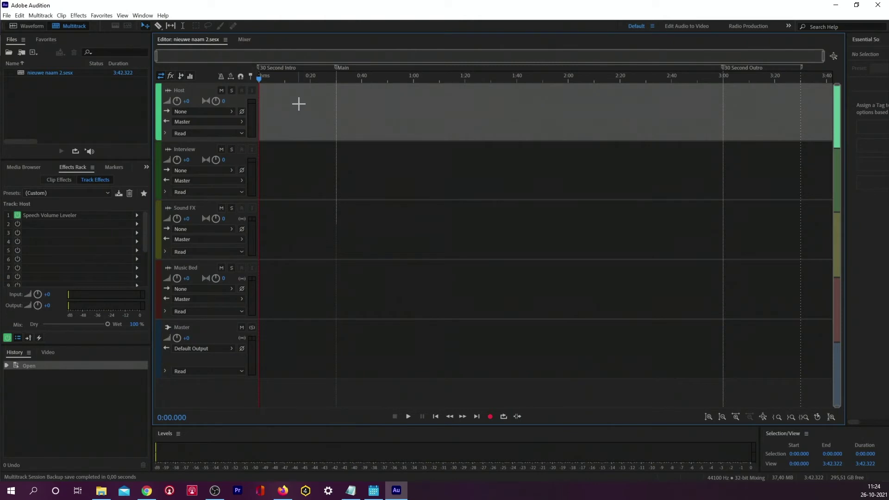
click(305, 184)
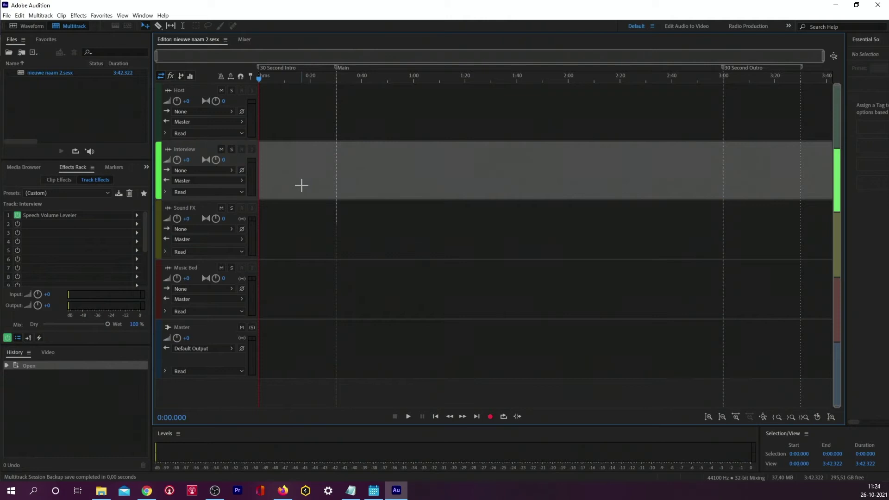
click(309, 243)
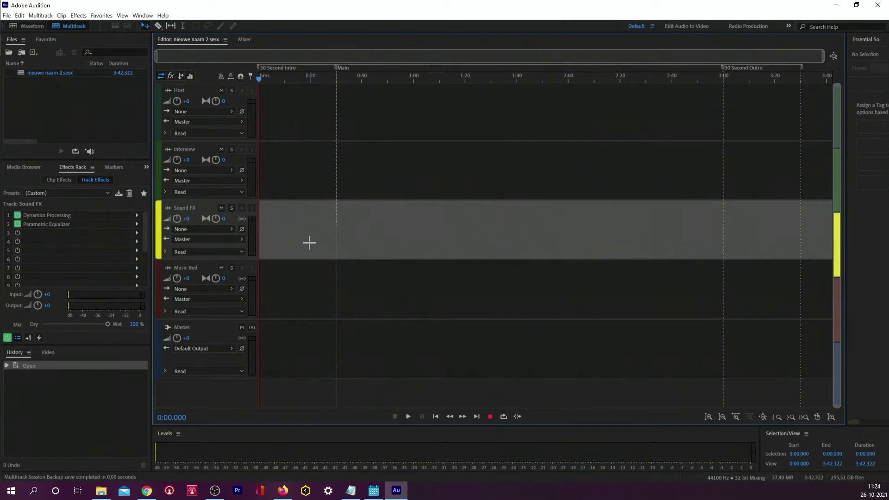
click(296, 299)
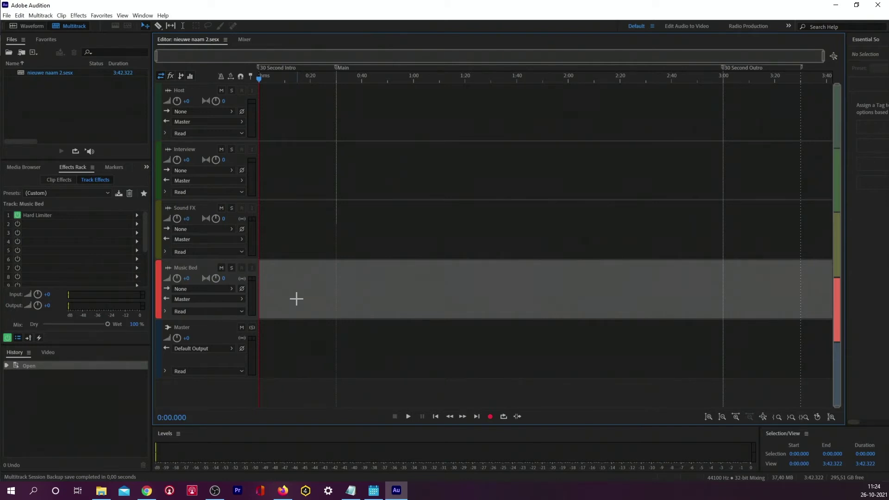
Step: Set the Host track's input to the mono source [01M] Microfoon (RODECaster Pro Stereo) 1
click(289, 107)
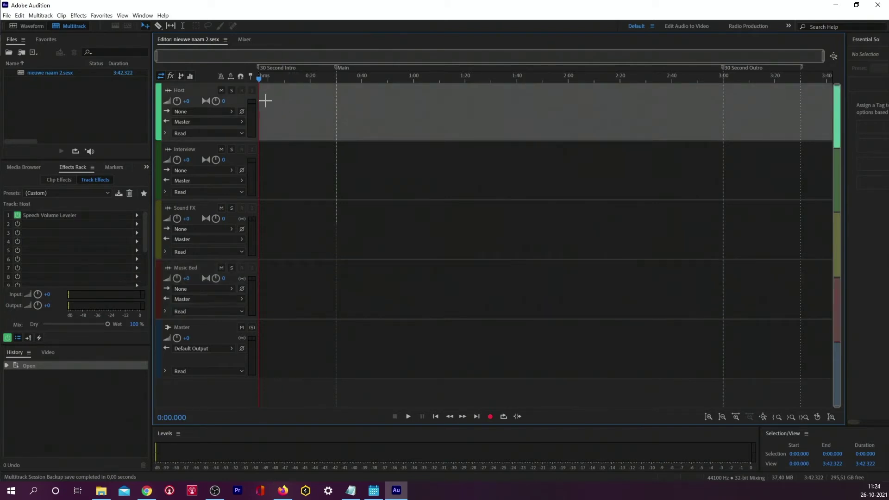
click(207, 112)
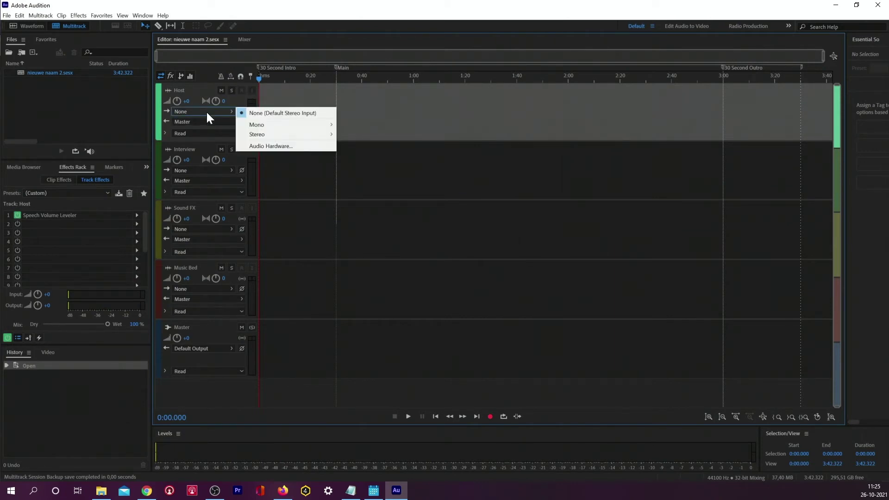
mouse_move(314, 124)
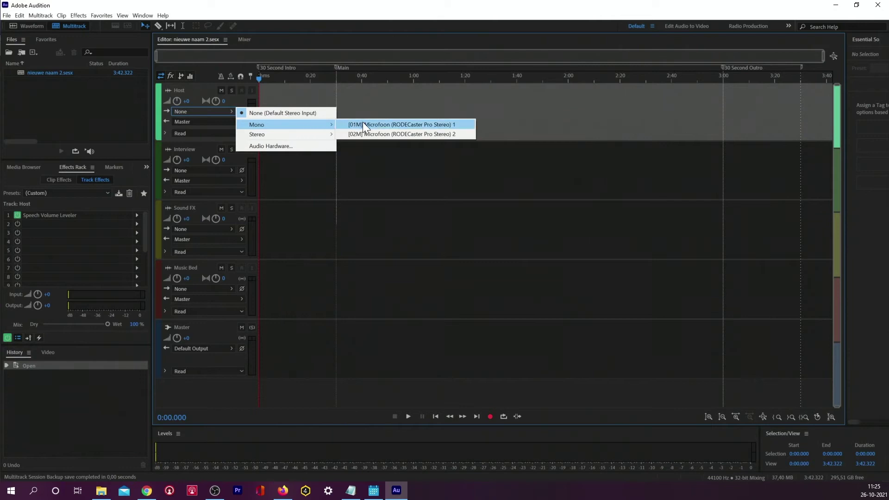
click(389, 124)
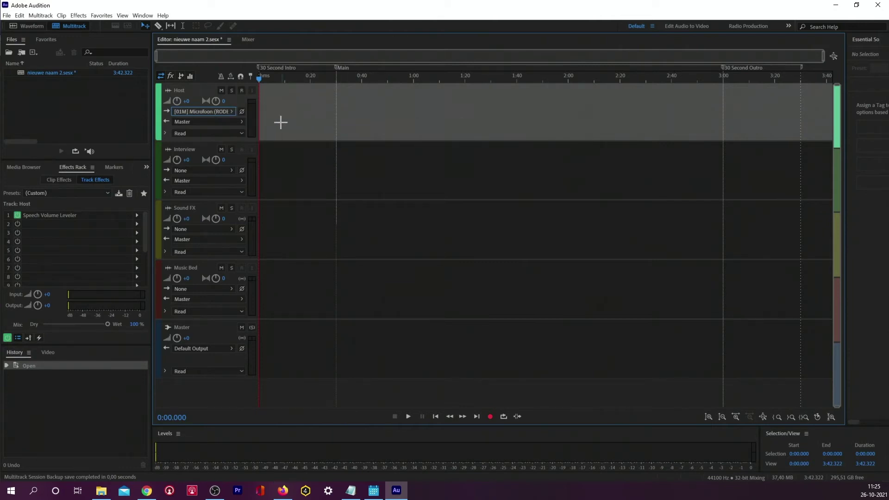
Step: Arm the Host track for recording and record a voice clip of about 6 seconds from the session start
click(242, 90)
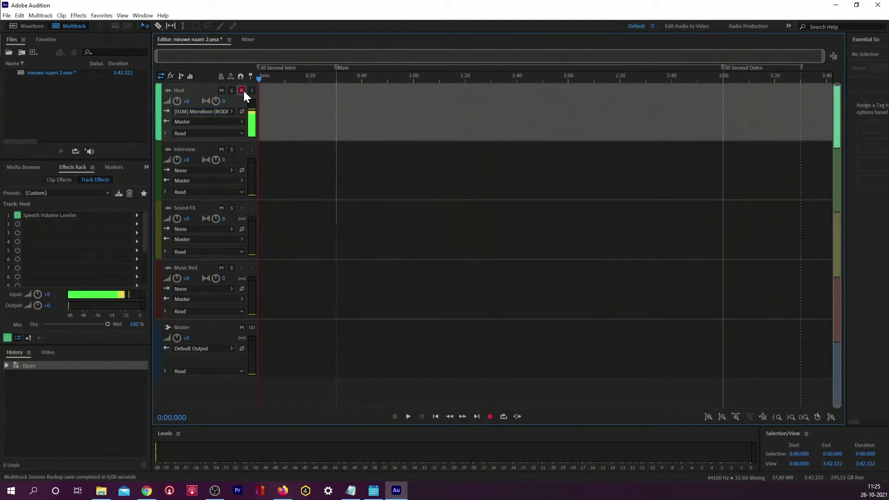
click(490, 416)
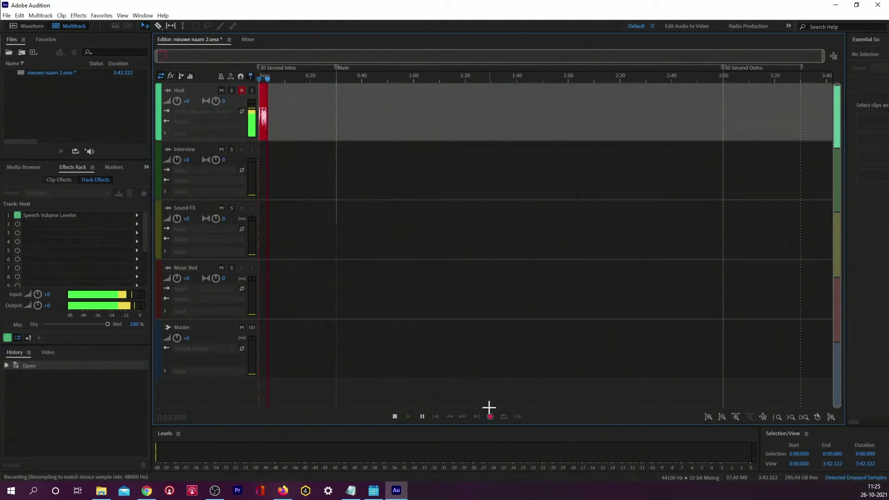
click(394, 417)
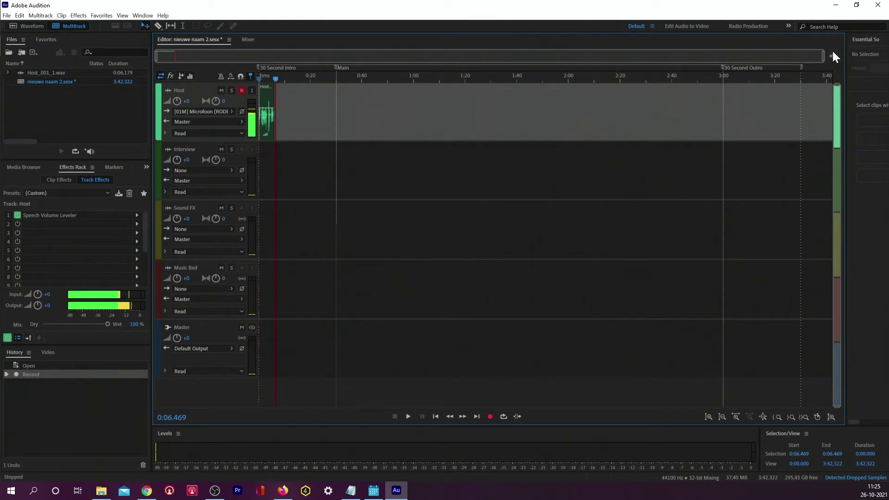
Step: Play back the recorded Host clip from about 0:01.9 to near its end
drag(823, 57, 230, 57)
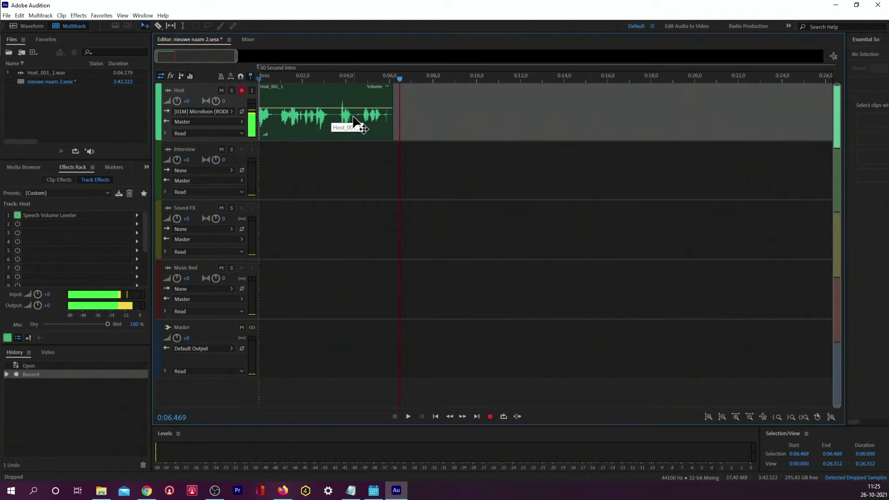
click(300, 76)
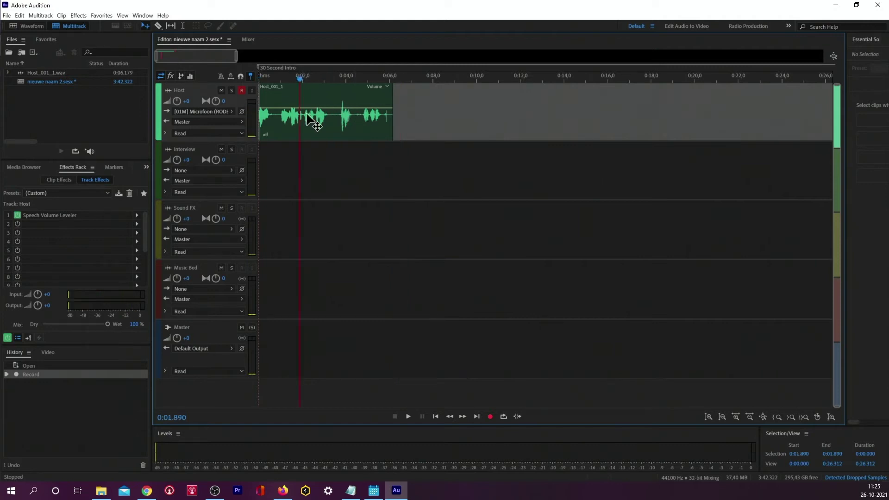
click(408, 416)
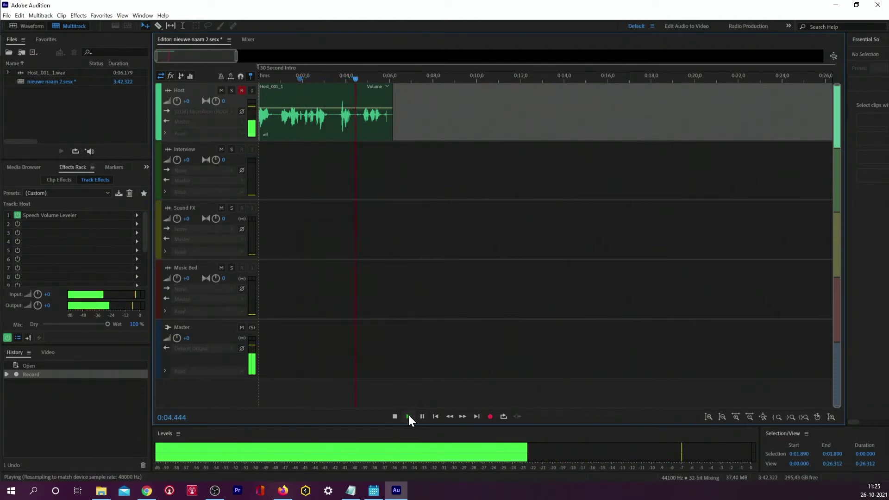
click(394, 416)
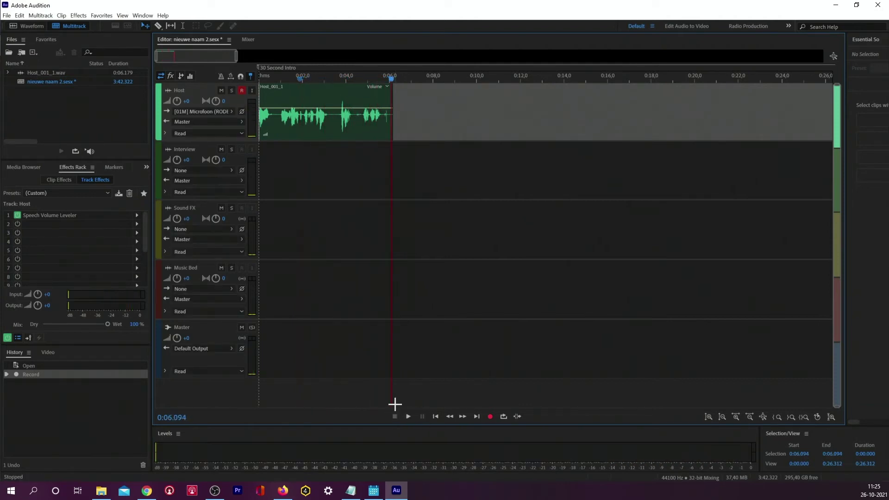
Step: Select the Host clip's range from about 0:03.376 to 0:04.714 with the Time Selection tool and silence it in the selected clip
click(183, 25)
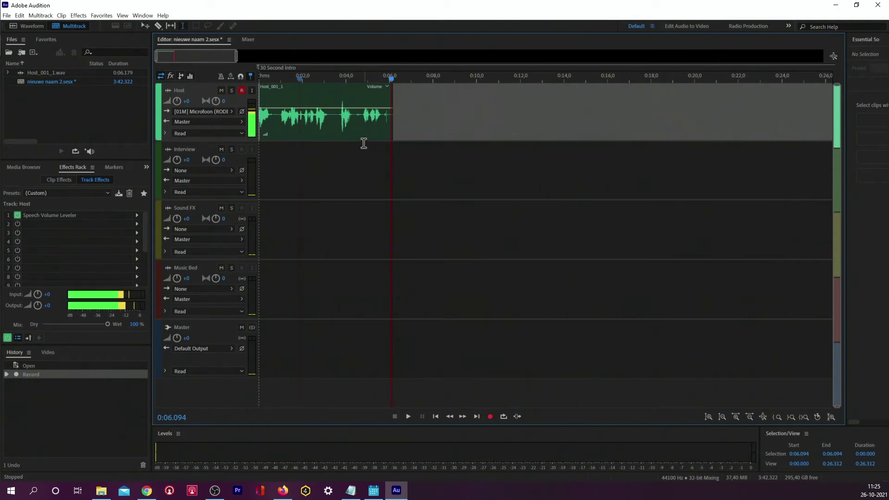
click(332, 113)
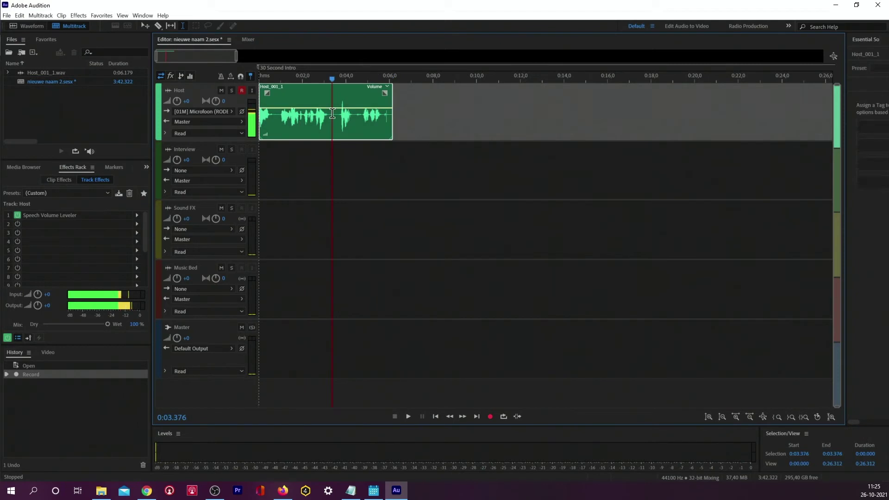
drag(332, 113, 361, 116)
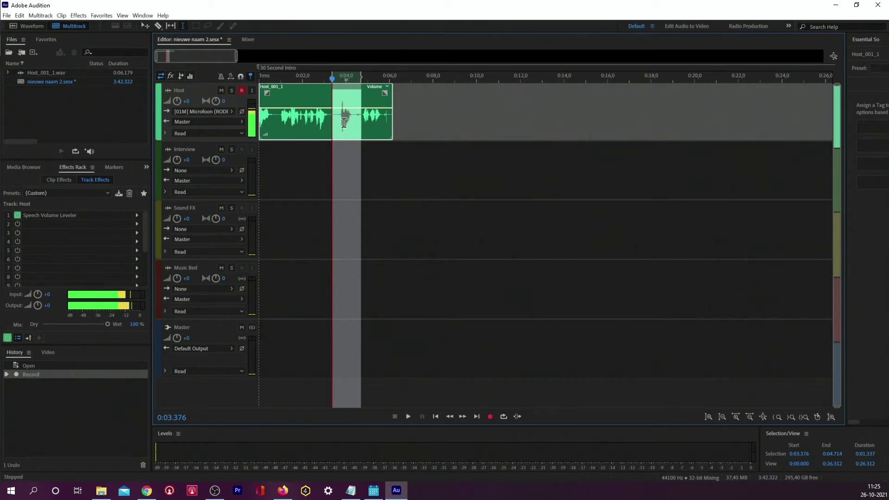
right_click(344, 123)
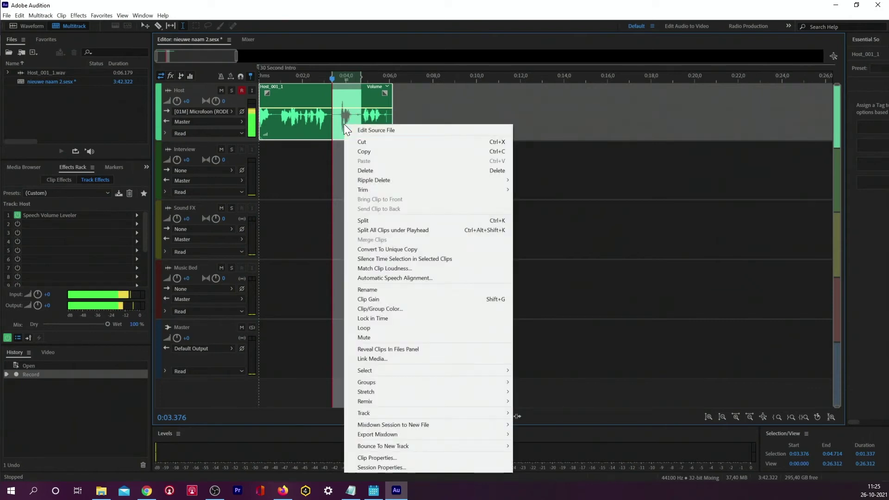
click(401, 260)
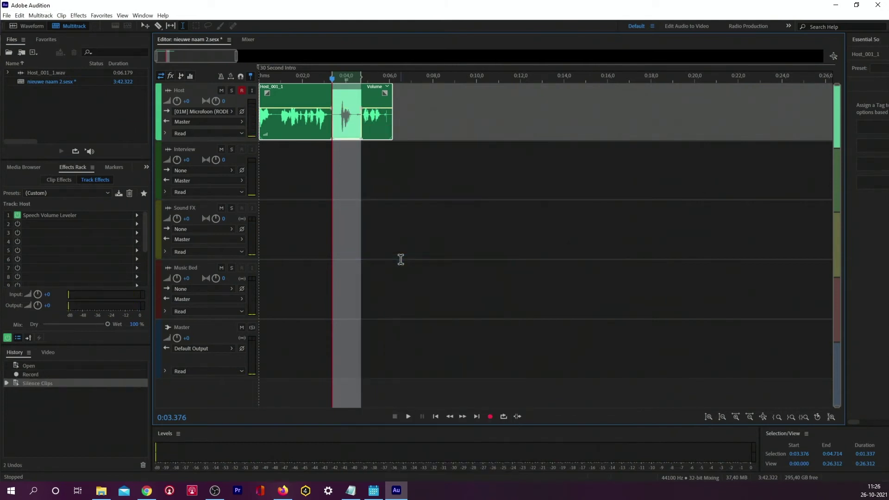
Step: Split the Host clip inside the silenced section with the Razor tool and trim the second part's start to the selection's end
click(158, 26)
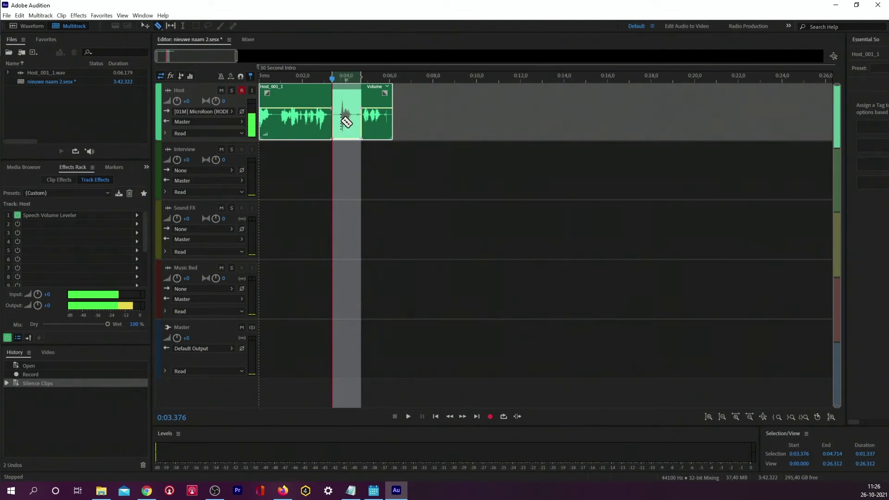
click(341, 119)
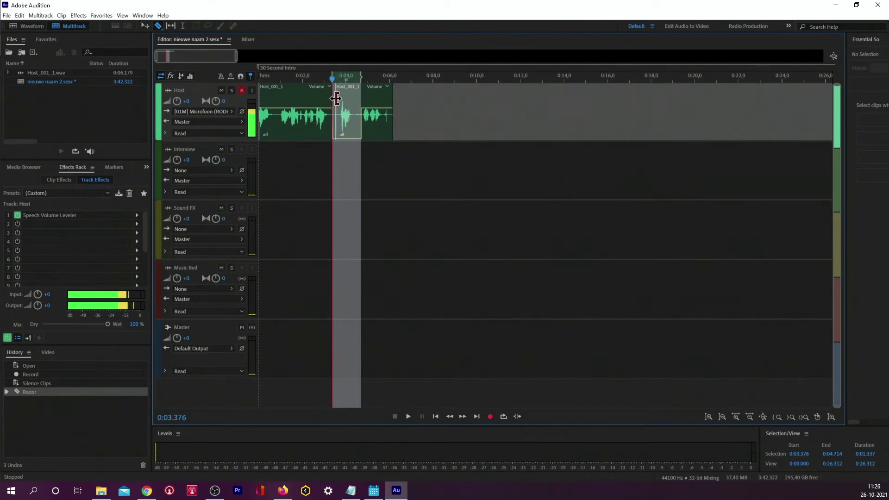
click(335, 98)
drag(335, 98, 360, 98)
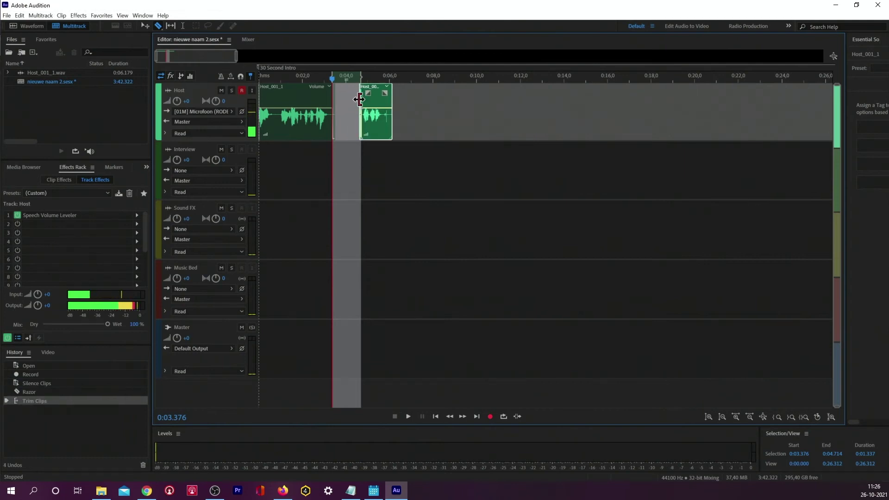
Step: Move the second Host clip part earlier with the Move tool so it butts against the first part at 0:03.376
click(143, 26)
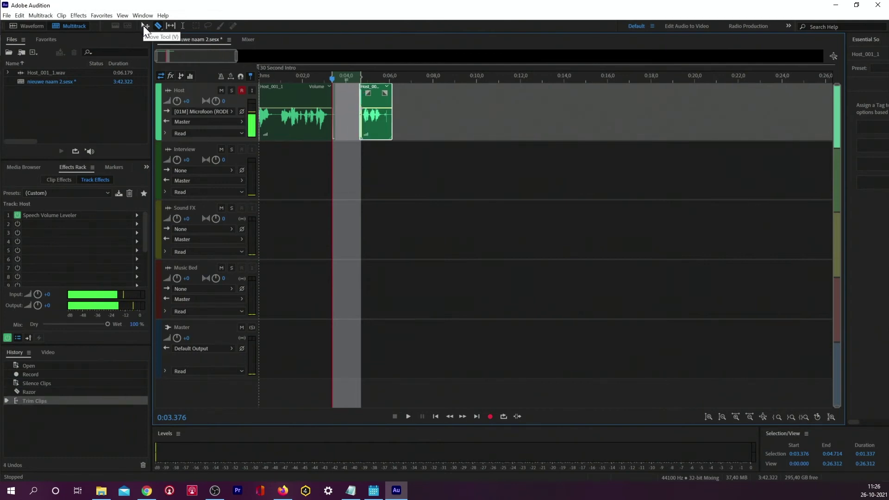
click(399, 162)
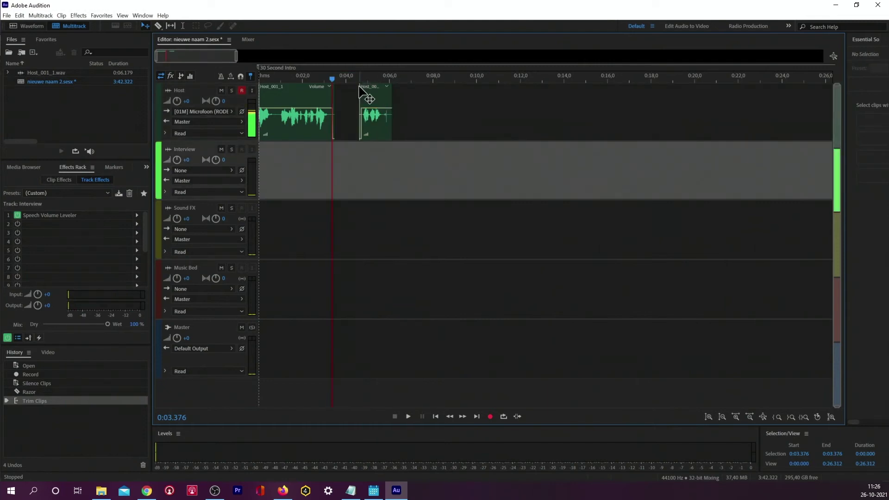
drag(364, 91, 341, 97)
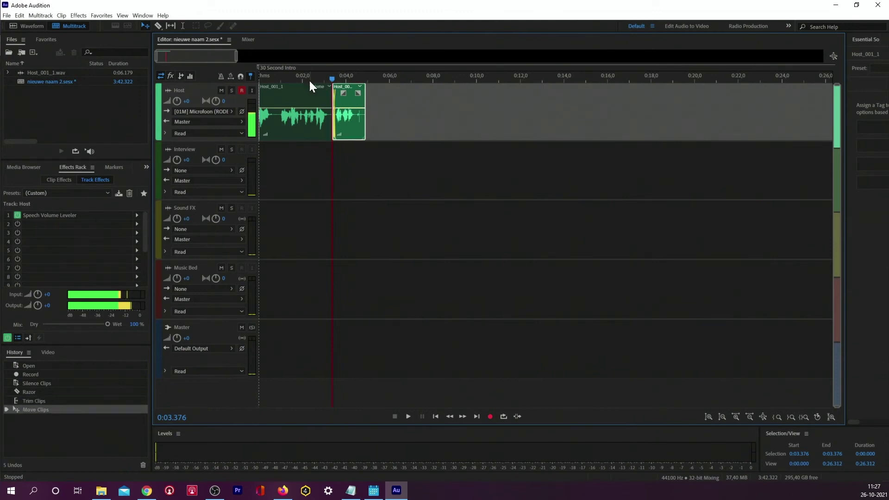
Step: Play back the Host track from about 0:01.5 across the join to past the end of the second clip
click(292, 79)
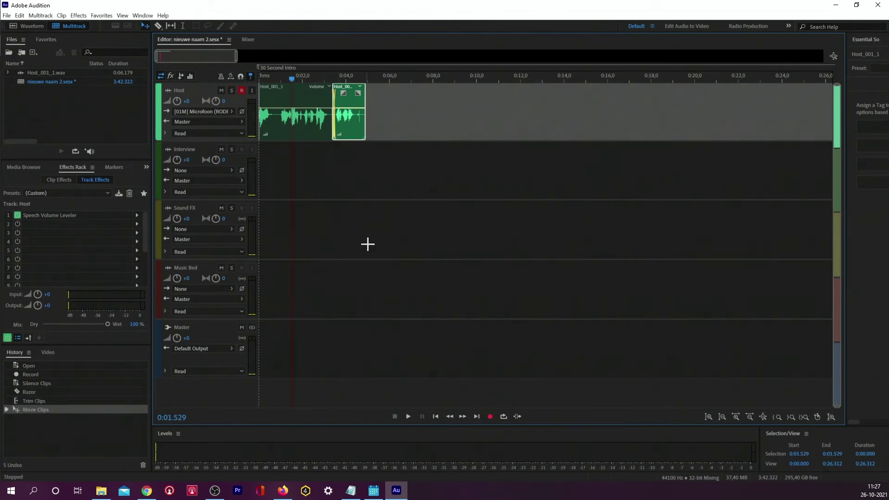
click(409, 414)
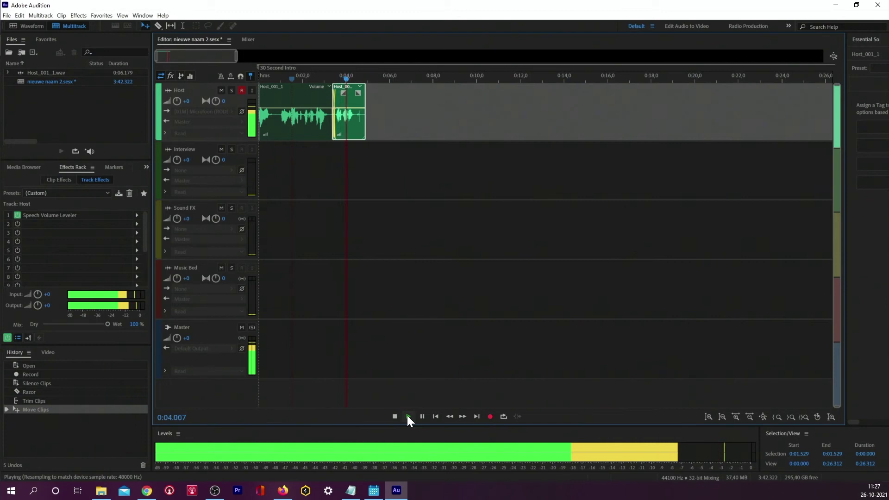
click(396, 417)
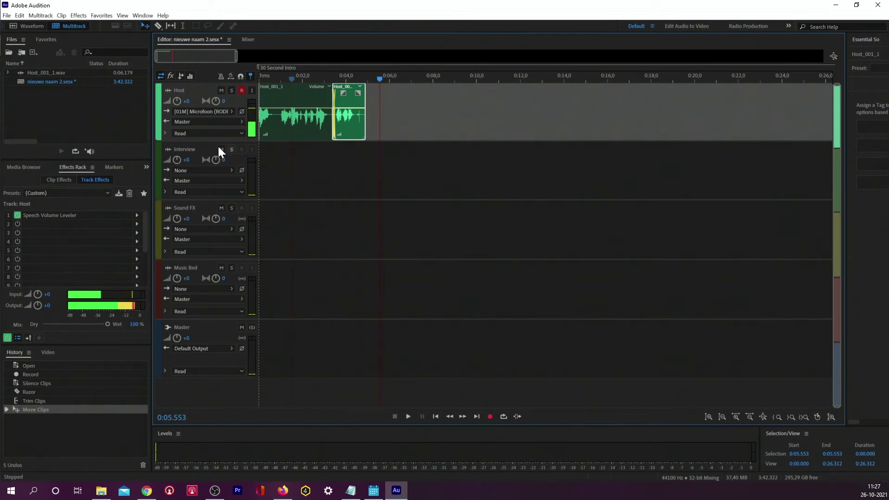
Step: Import the "Groovy Upbeat Retro - 3" MP3 file and place it on the Music Bed track at the session start
click(7, 16)
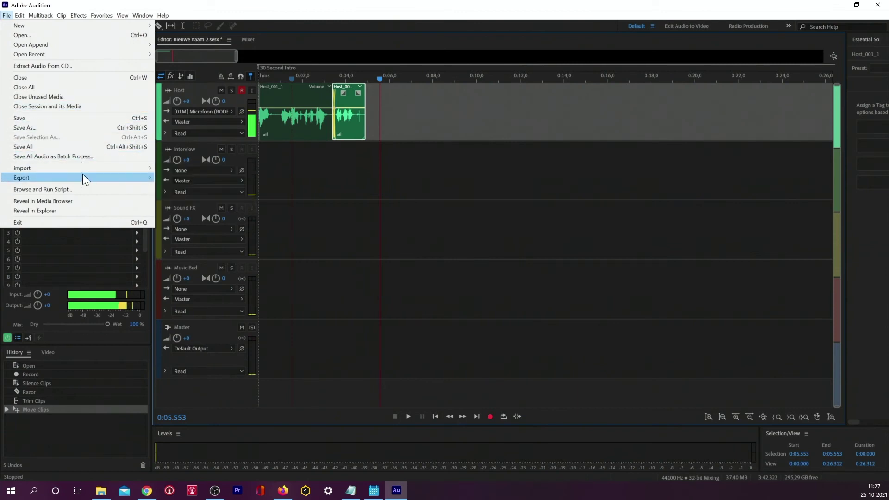
mouse_move(87, 169)
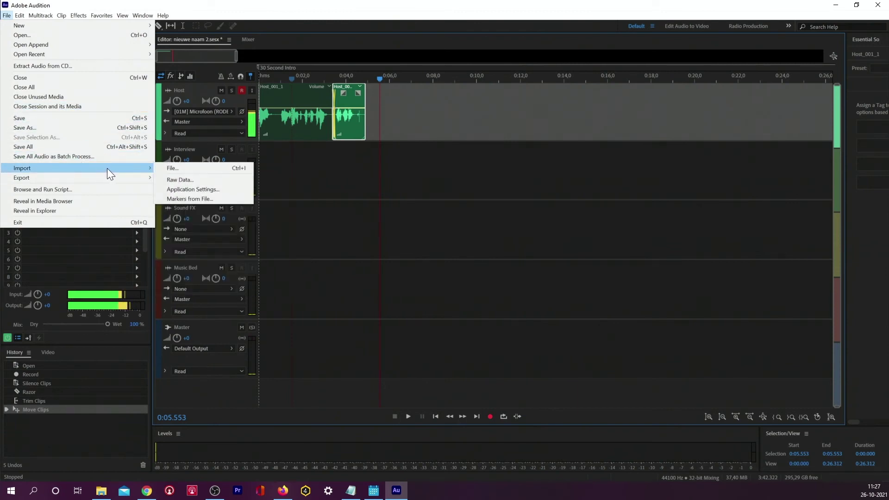
click(185, 168)
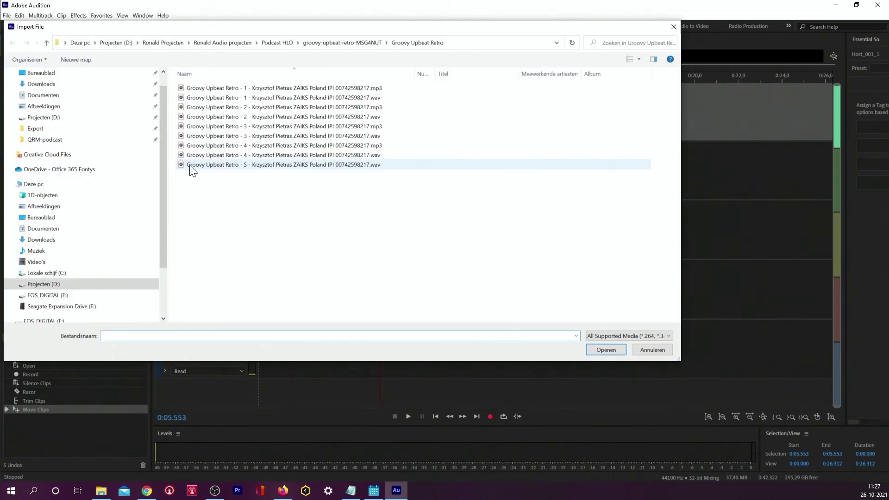
click(214, 128)
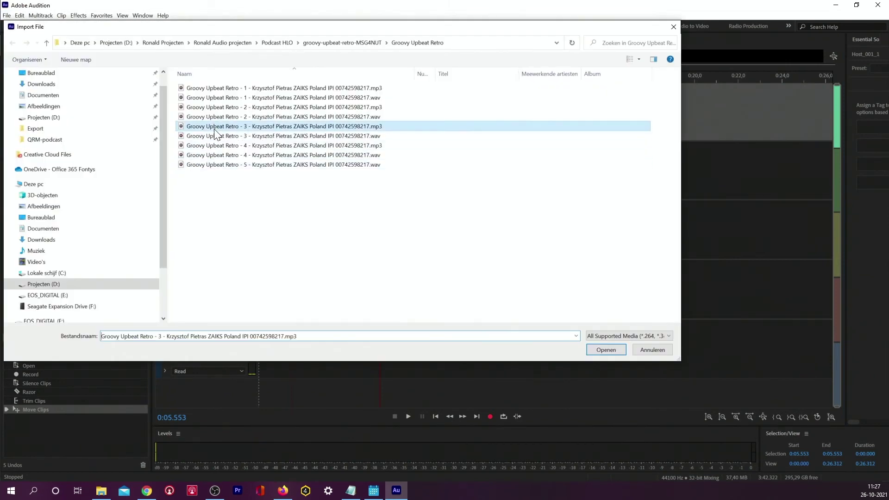
click(603, 353)
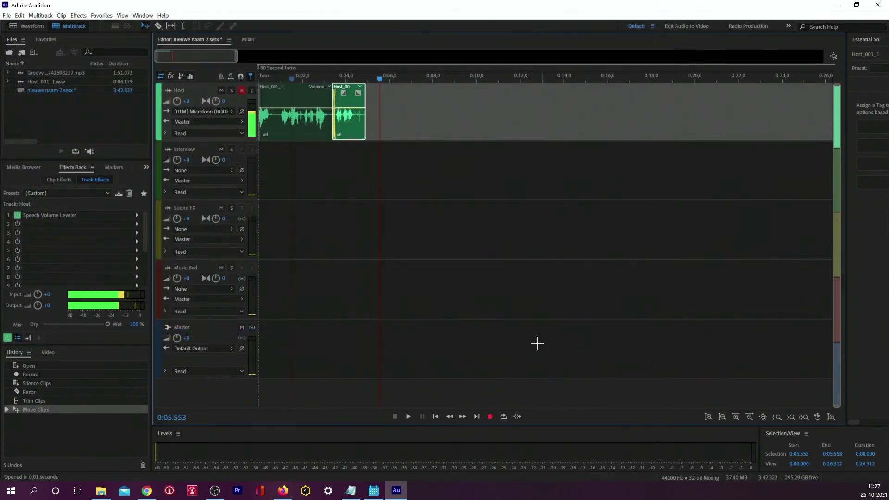
click(30, 73)
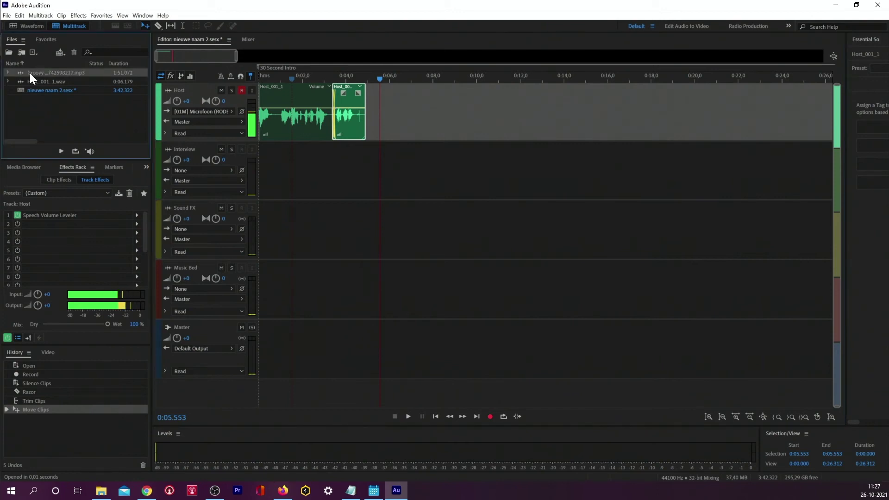
drag(30, 73, 245, 289)
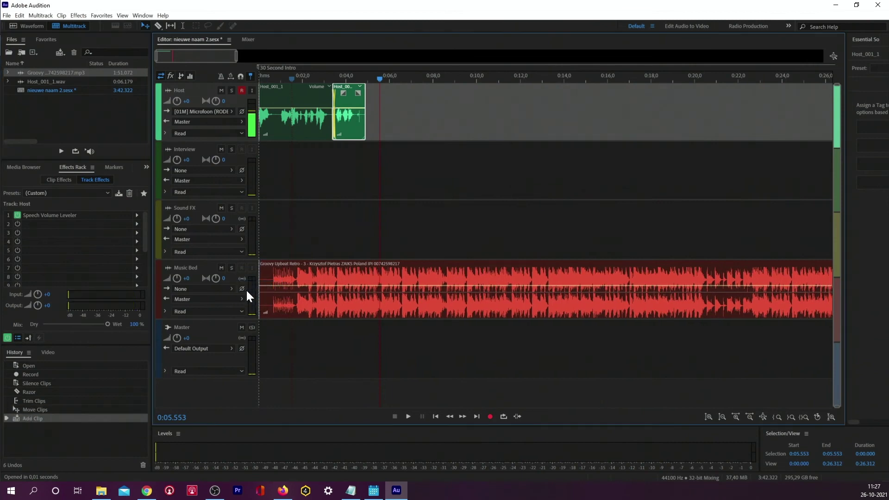
Step: Lower the volume envelope of the whole Music Bed clip and play the mix from about 0:00.5 to 0:03.7
click(270, 76)
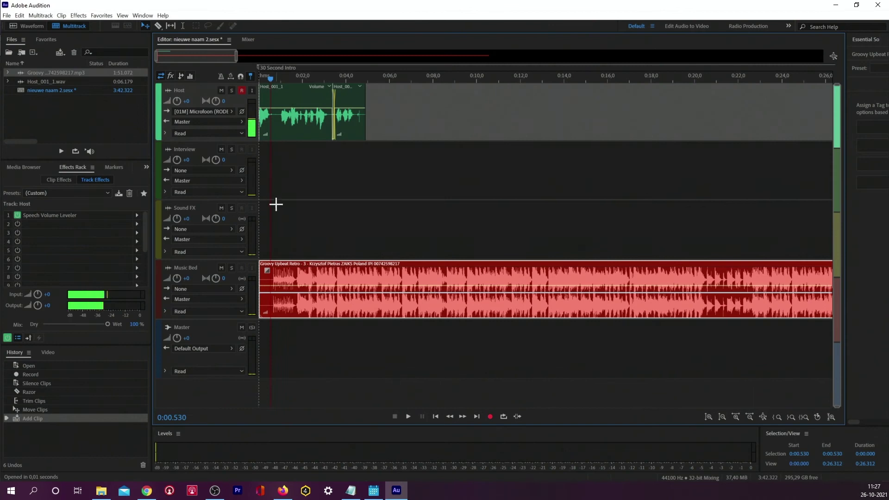
click(286, 290)
drag(278, 286, 276, 303)
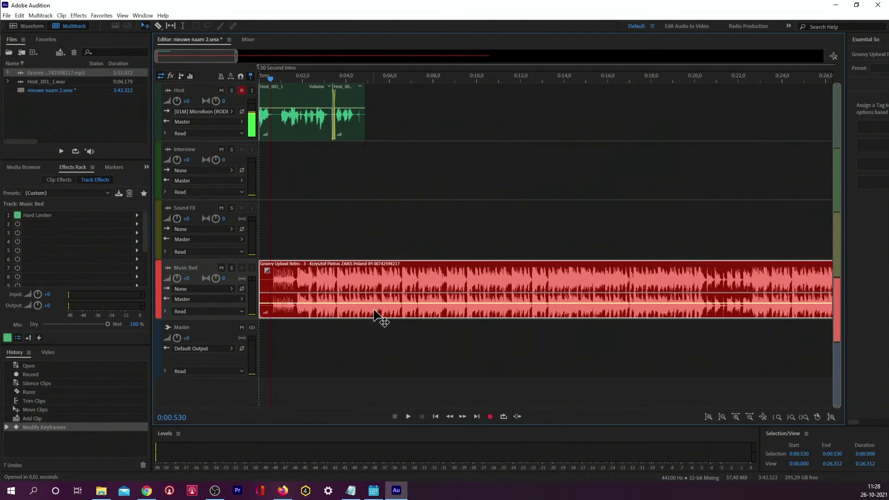
click(405, 417)
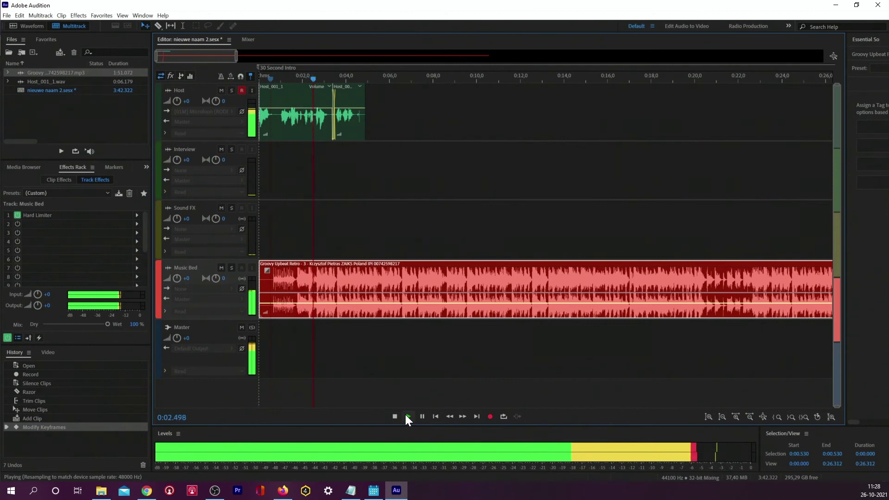
click(394, 416)
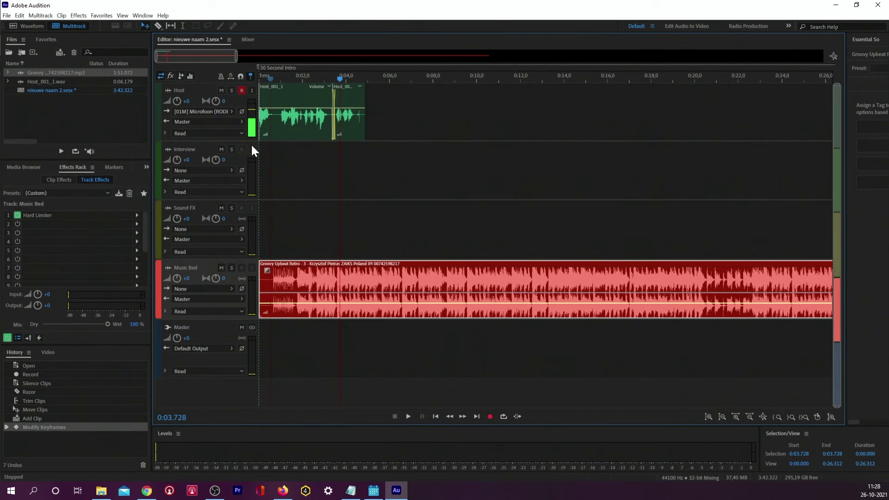
Step: Select both Host clips and move them together so the first one starts at about 0:02
drag(294, 163, 348, 86)
drag(292, 86, 337, 93)
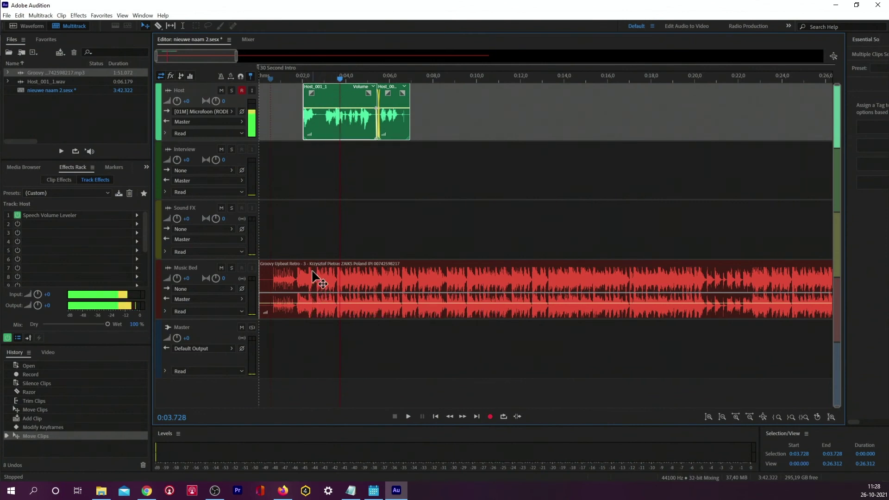
Step: Add two volume keyframes to the music clip just after 0:02 and raise the earlier one, so the music drops under the voice
click(310, 302)
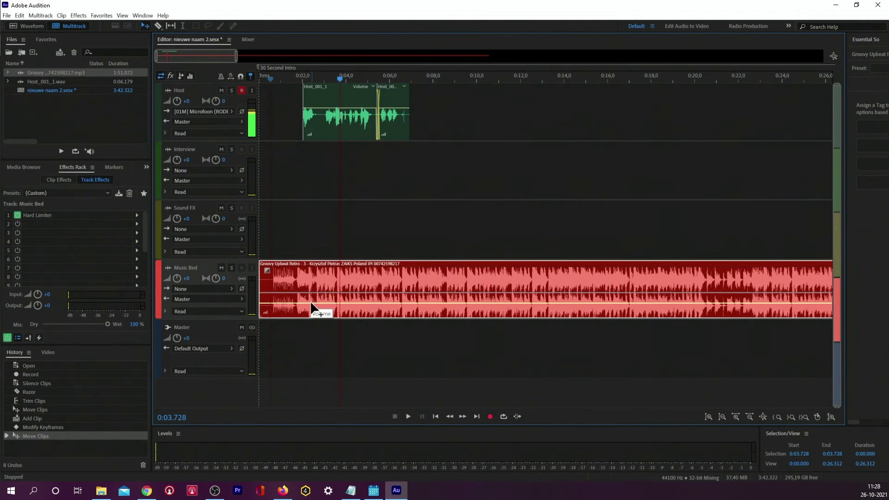
click(311, 303)
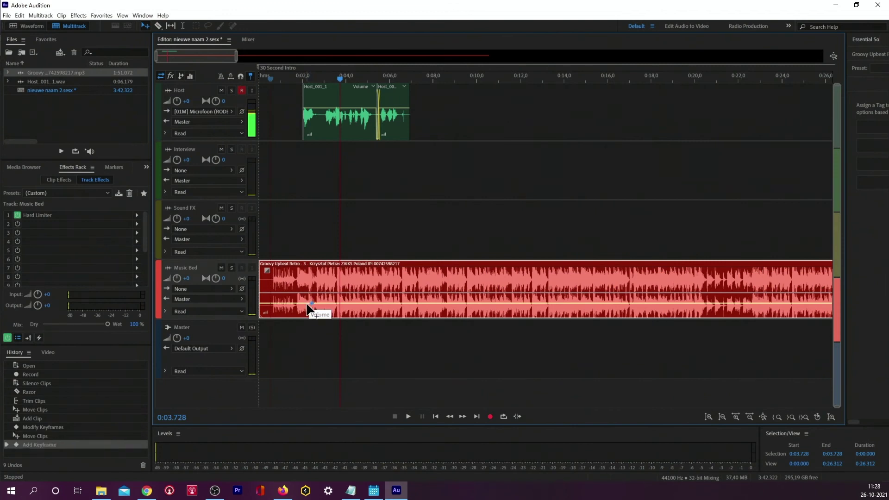
click(305, 304)
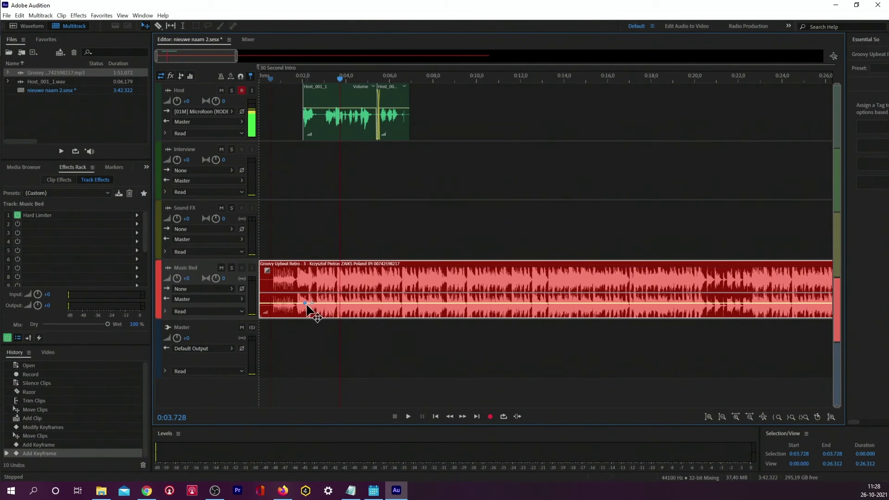
drag(305, 302, 308, 285)
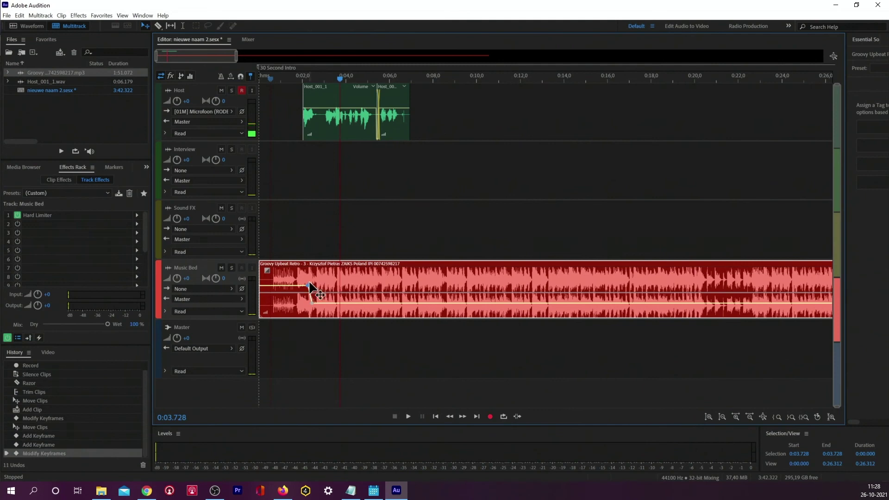
Step: Play back the mix from about 0:01.1 to 0:05.4 to check the music's volume drop under the voice
click(281, 79)
click(410, 416)
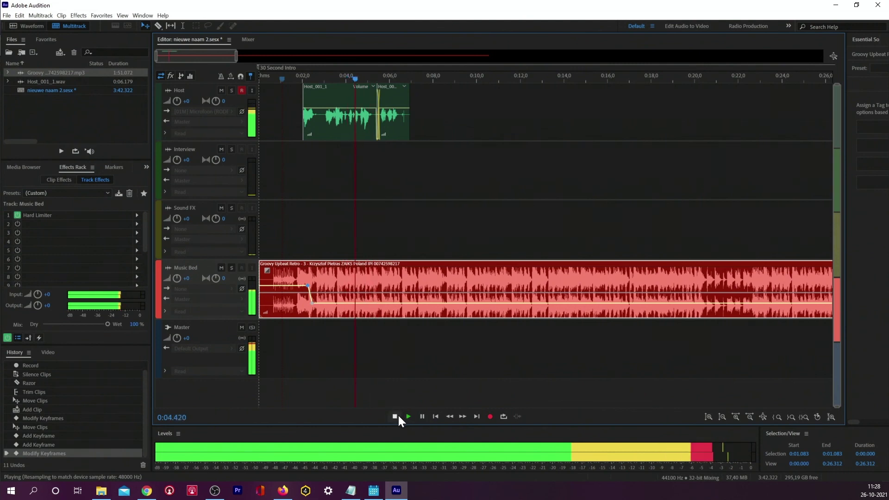
click(395, 415)
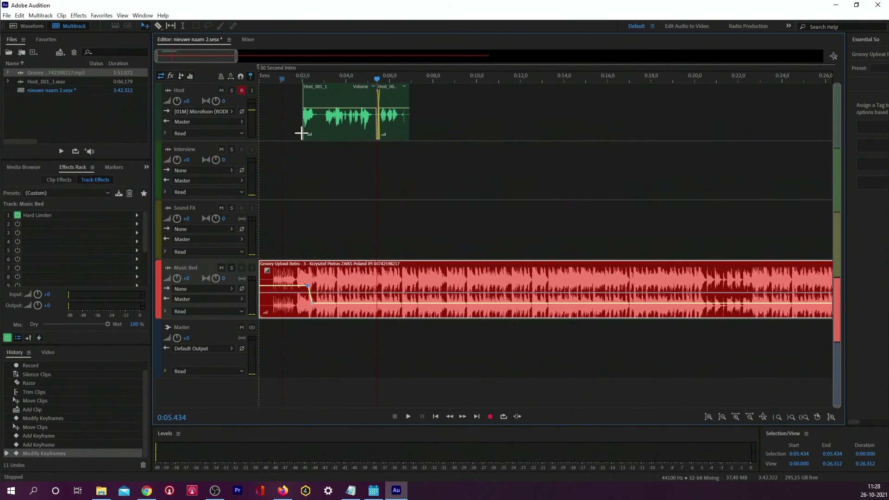
Step: Select both Host clips and shift them later so the first one starts at about 0:02.7, after the music's volume drop
drag(301, 124, 405, 112)
drag(353, 88, 367, 87)
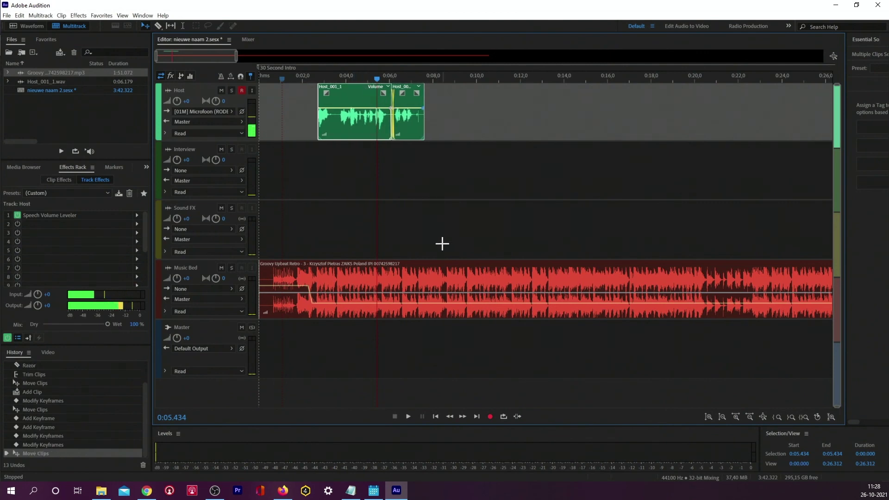
Step: Add two volume keyframes to the music clip at about 0:08.4 and 0:08.8 and raise the later one to the intro's level
click(440, 303)
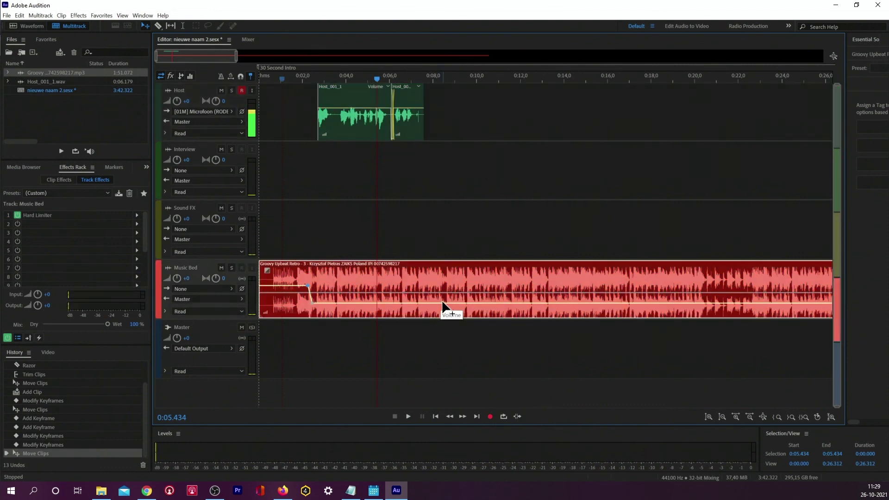
click(442, 303)
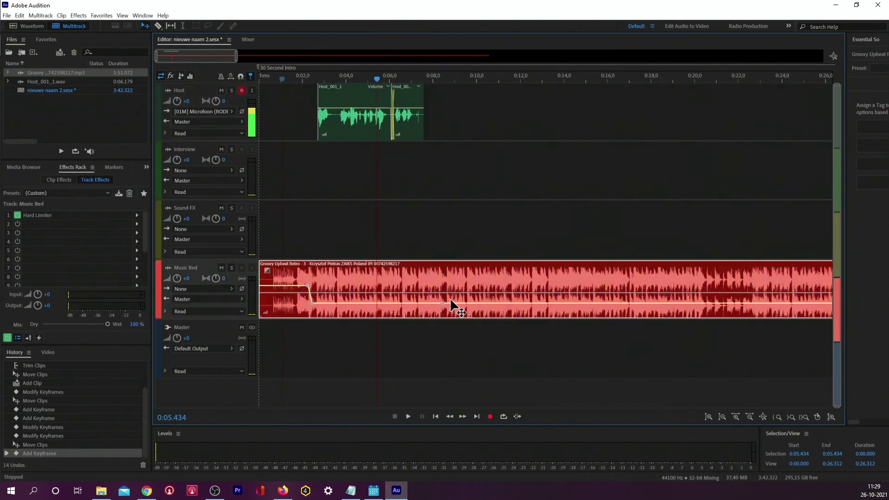
click(451, 303)
drag(451, 303, 452, 287)
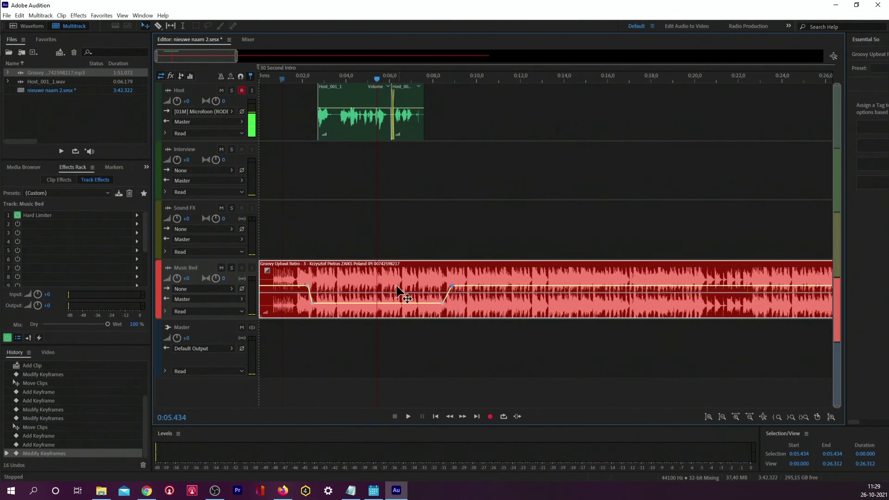